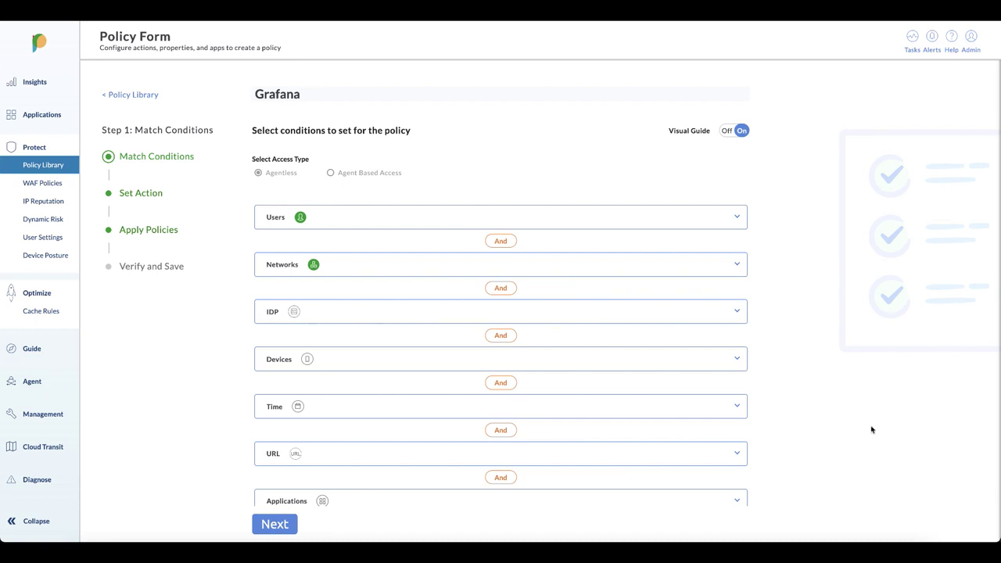
Review the Users and Networks match conditions of the Grafana policy, collapsing each section after viewing it.
{"action": "left_click", "coordinate": [738, 219]}
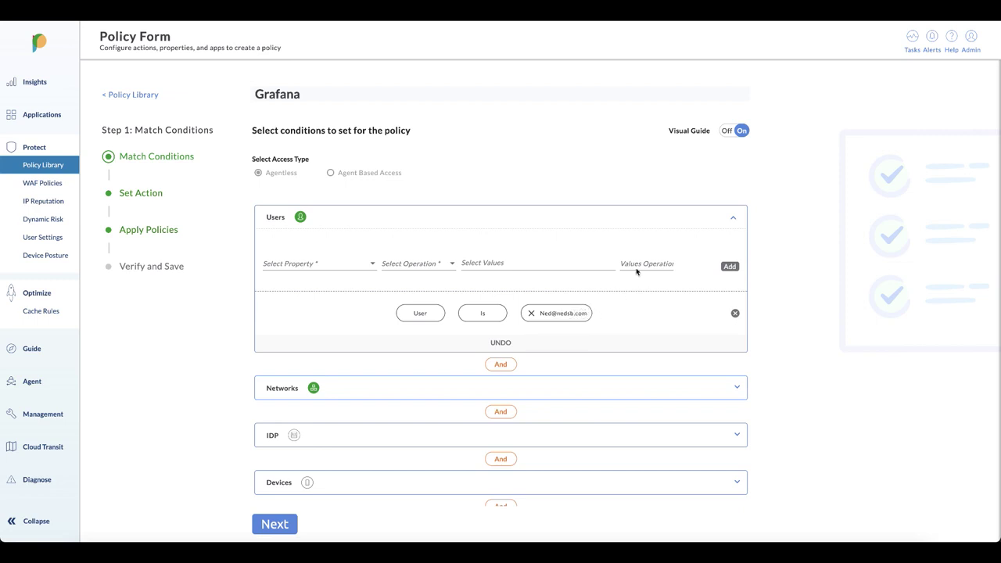
{"action": "left_click", "coordinate": [671, 220]}
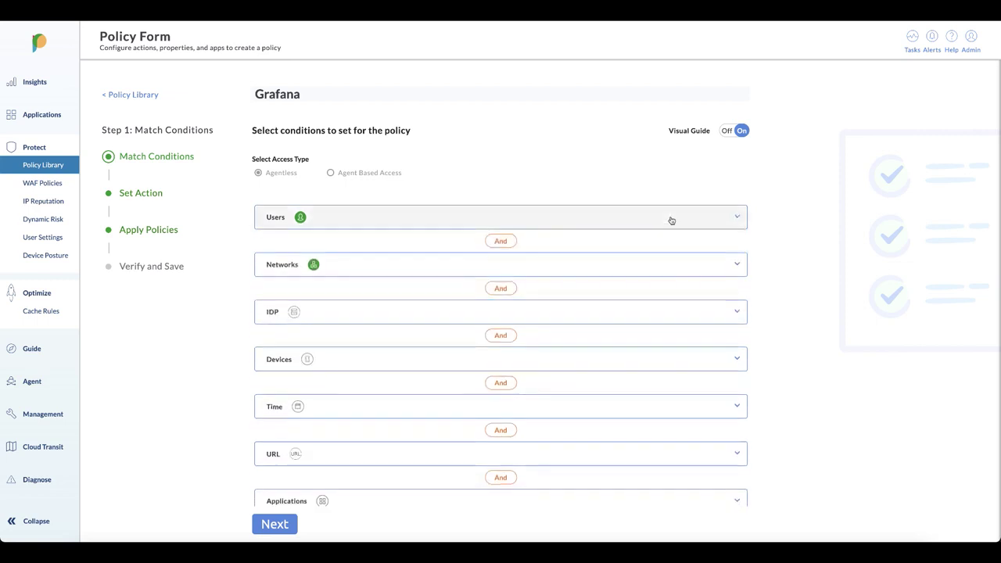
{"action": "left_click", "coordinate": [641, 268]}
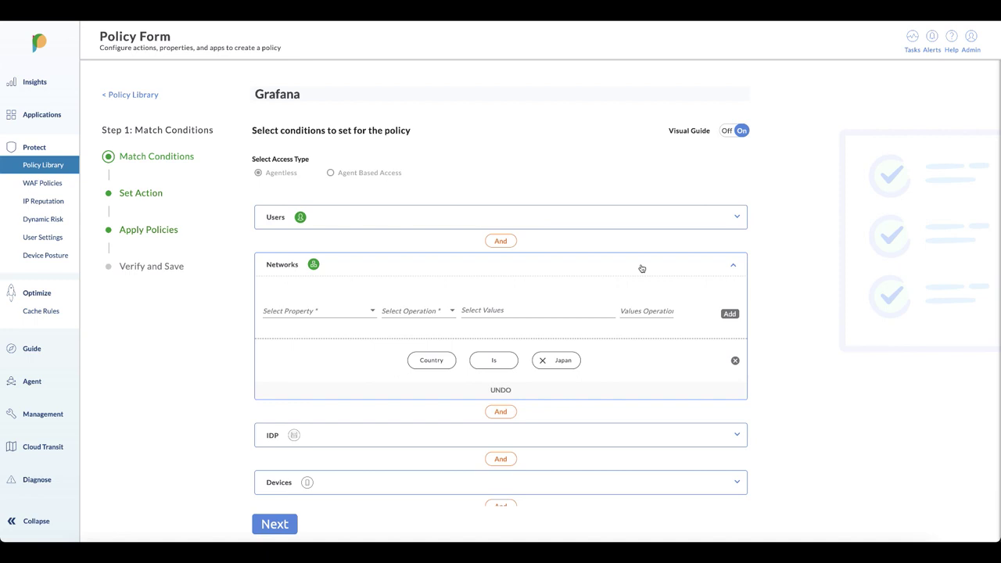
{"action": "left_click", "coordinate": [641, 266]}
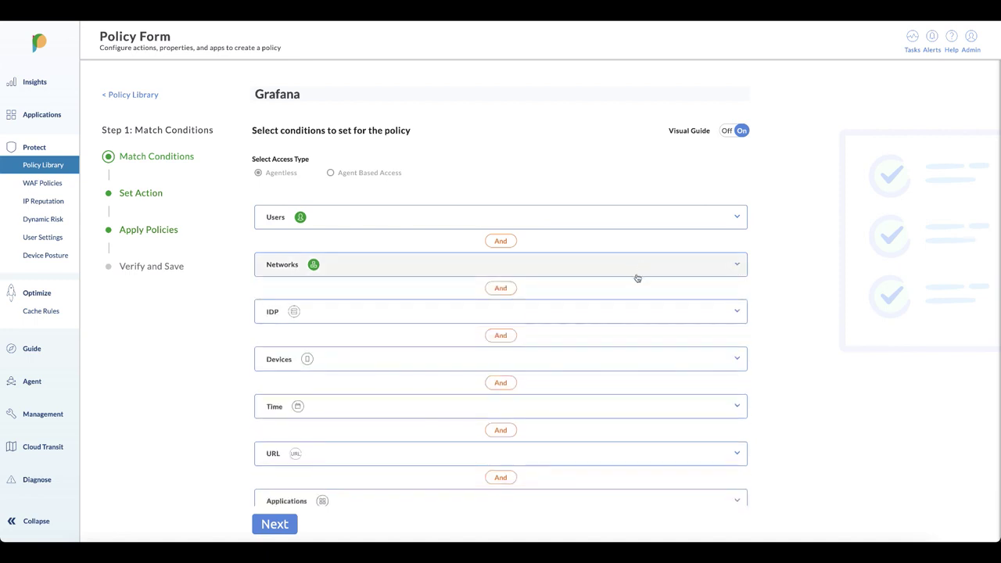
Examine which device properties can be matched in the Devices condition, and look over the remaining condition categories down to Advanced.
{"action": "scroll", "coordinate": [637, 278], "scroll_direction": "down", "scroll_amount": 1}
{"action": "scroll", "coordinate": [637, 278], "scroll_direction": "down", "scroll_amount": 3}
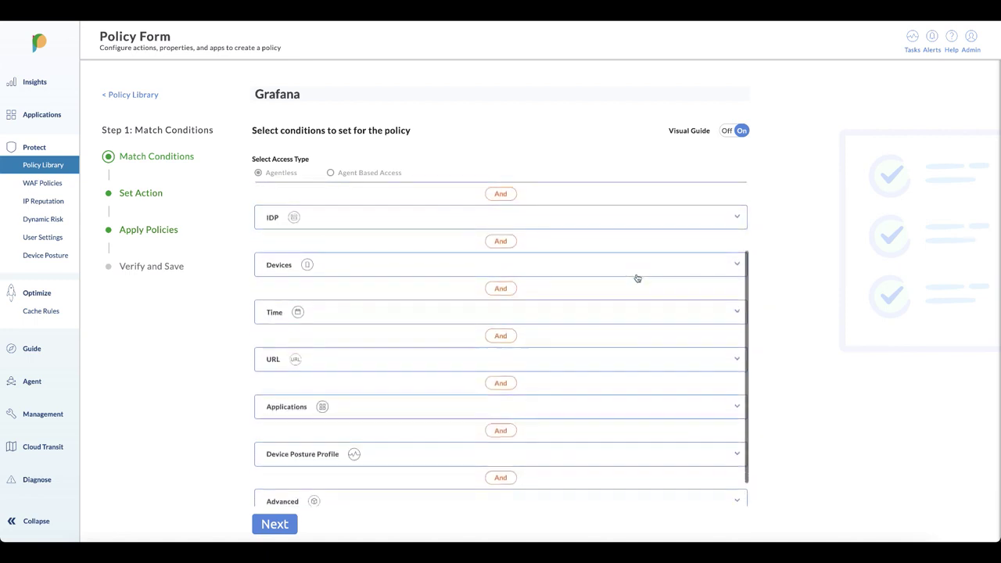
{"action": "scroll", "coordinate": [637, 277], "scroll_direction": "down", "scroll_amount": 1}
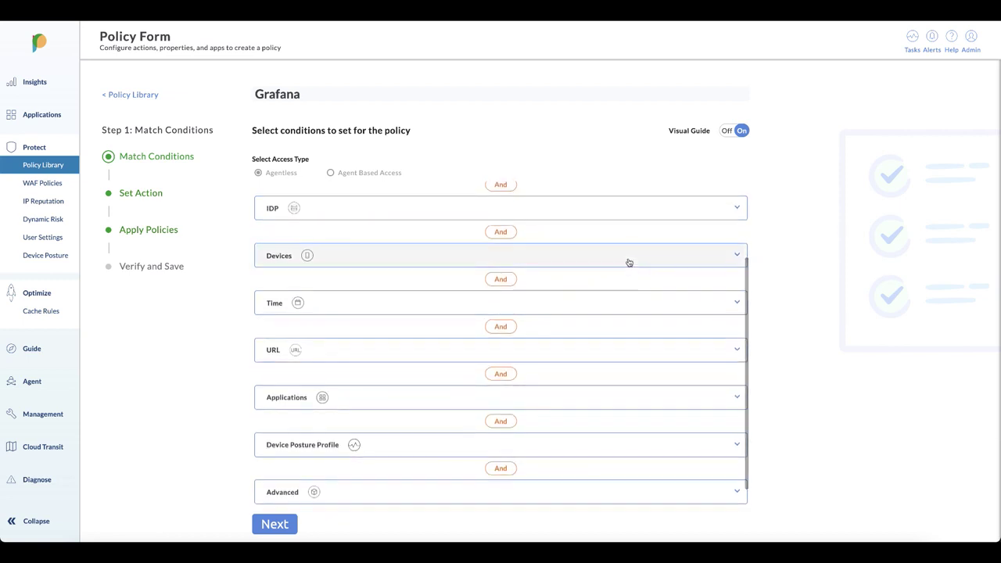
{"action": "left_click", "coordinate": [629, 263]}
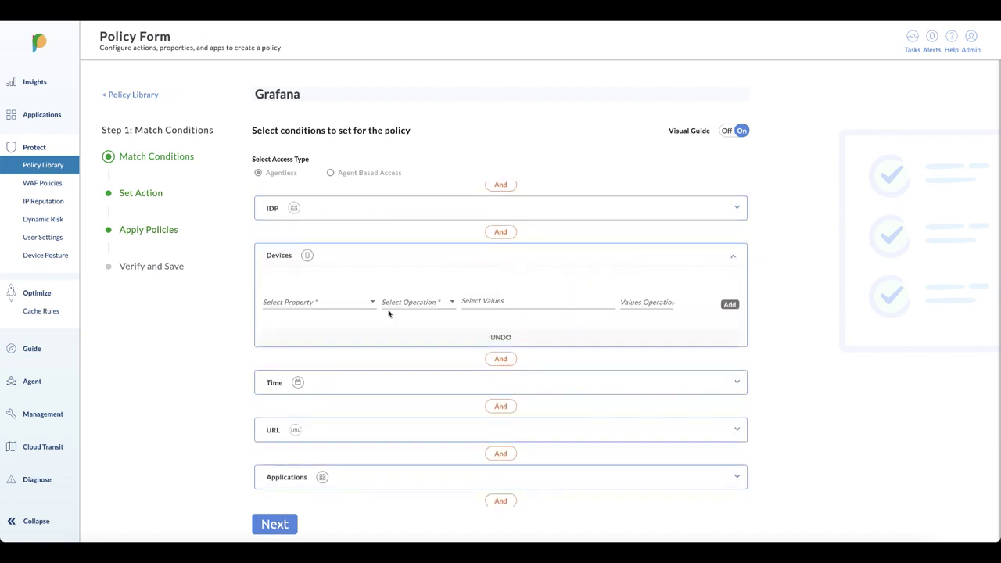
{"action": "left_click", "coordinate": [346, 305]}
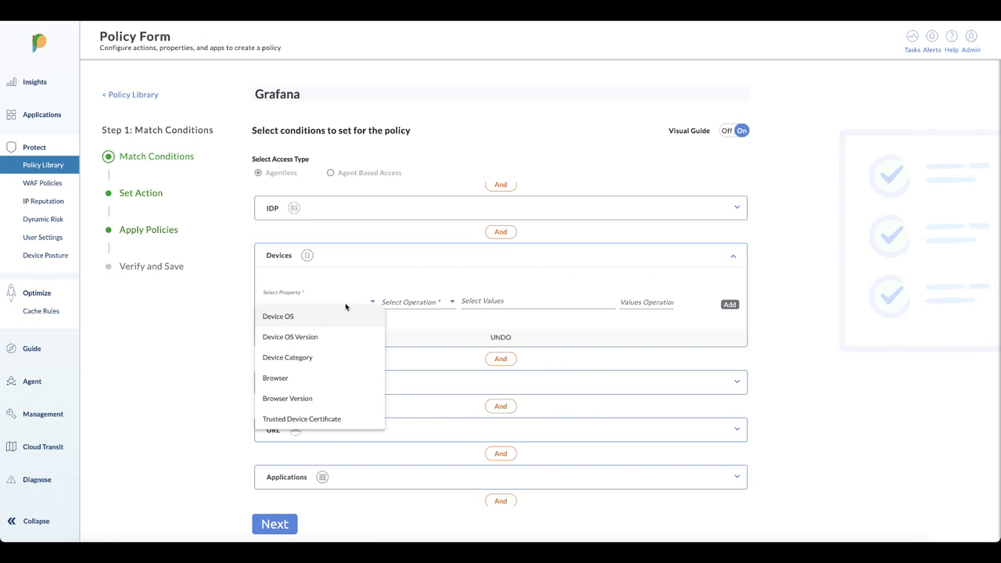
{"action": "left_click", "coordinate": [617, 260]}
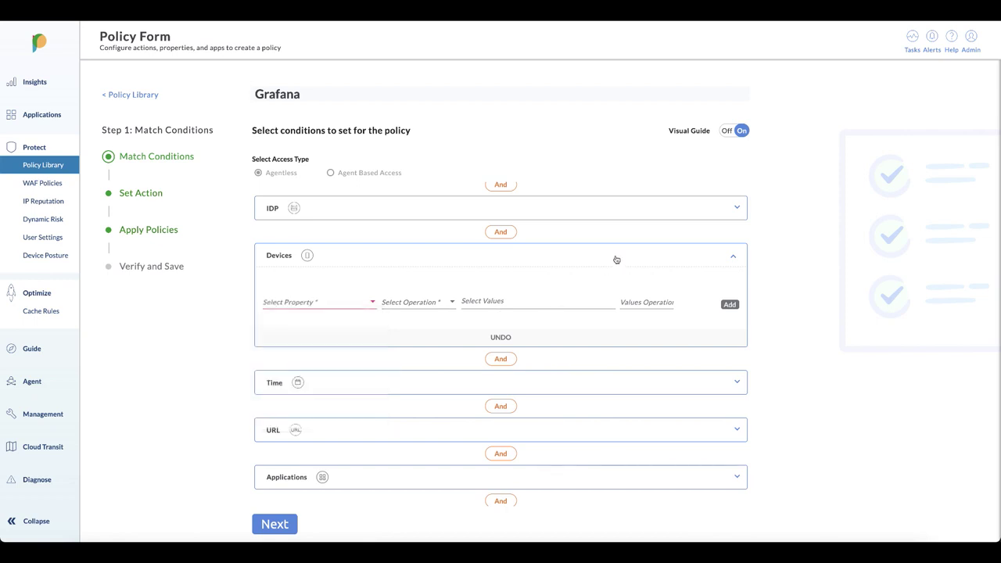
{"action": "left_click", "coordinate": [616, 260]}
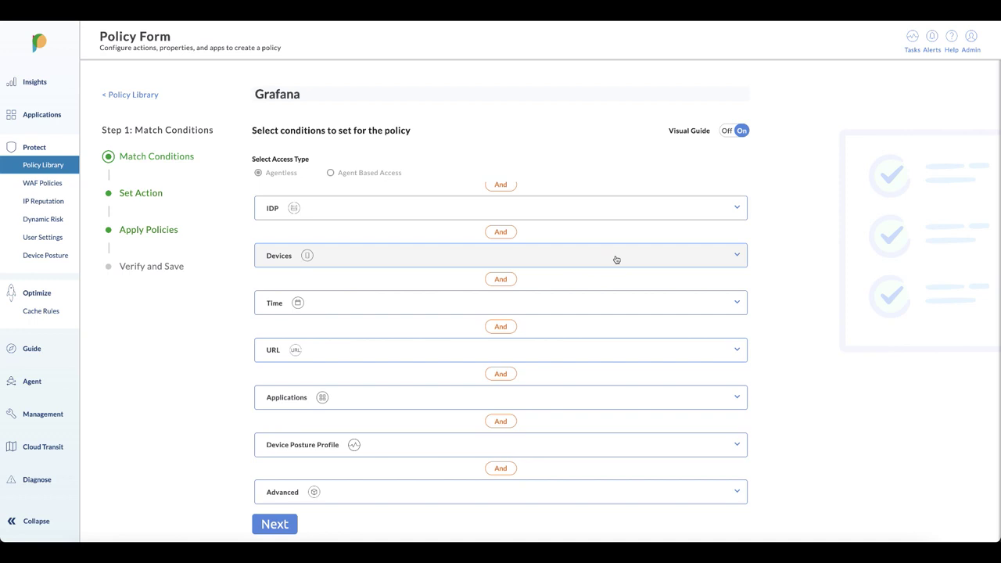
{"action": "scroll", "coordinate": [586, 295], "scroll_direction": "down", "scroll_amount": 1}
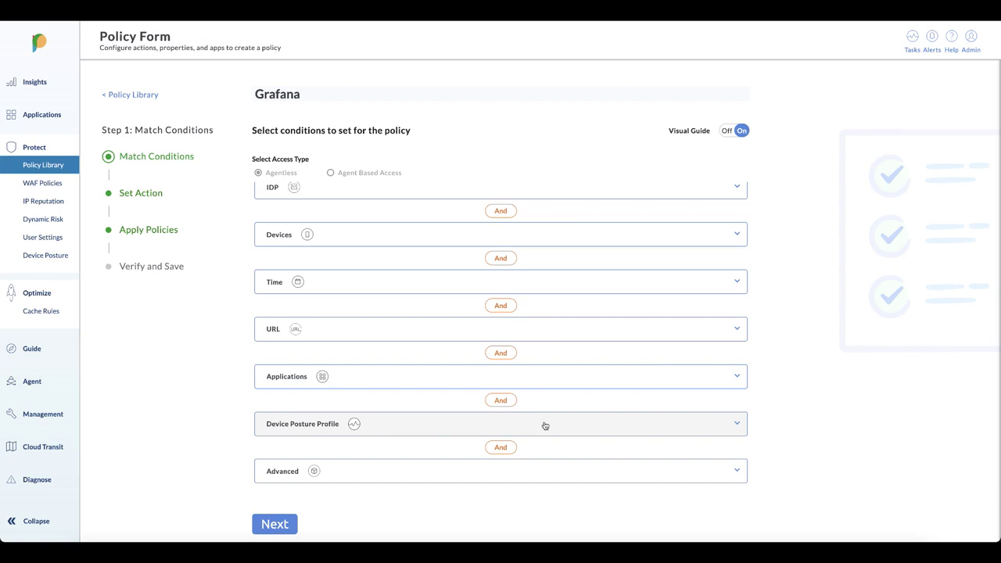
{"action": "scroll", "coordinate": [545, 410], "scroll_direction": "up", "scroll_amount": 1}
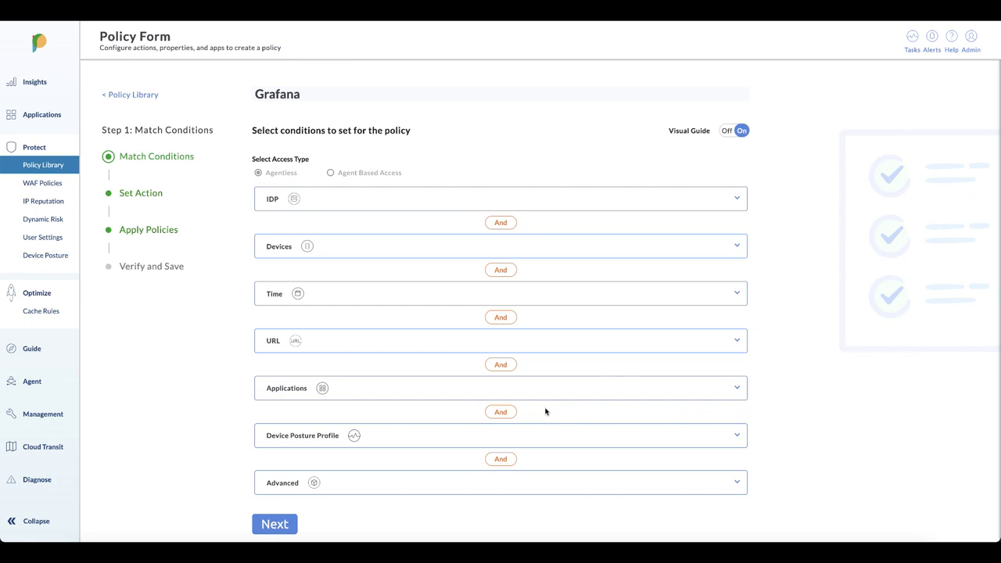
Review the Grafana policy's Set Action and Apply Policies stages, and go on to Verify and Save.
{"action": "left_click", "coordinate": [147, 195]}
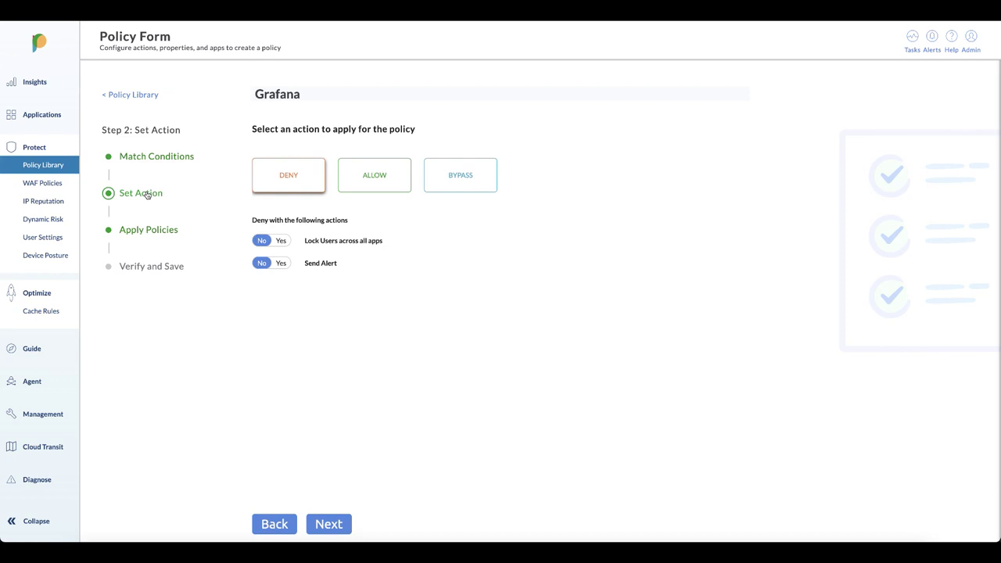
{"action": "left_click", "coordinate": [152, 234]}
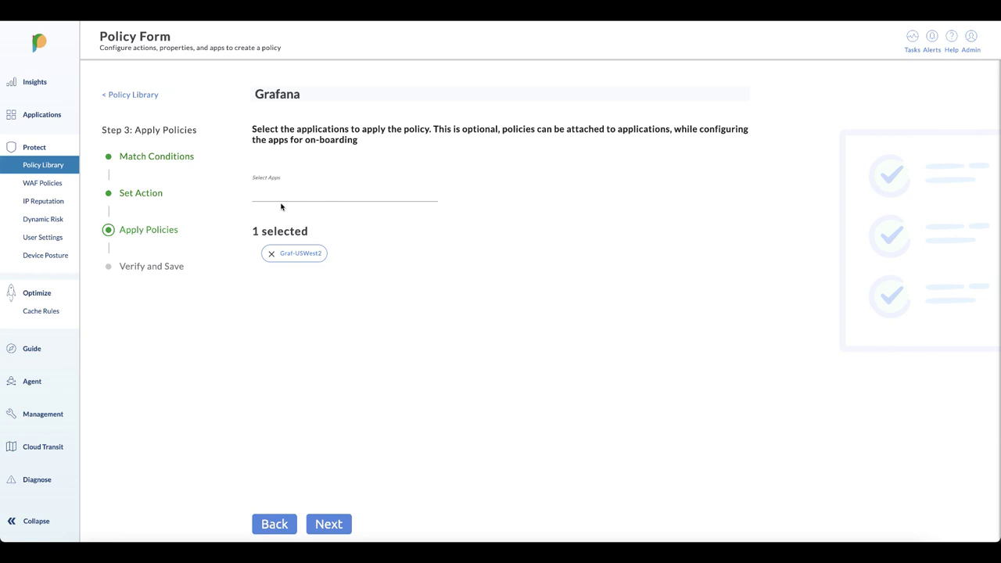
{"action": "left_click", "coordinate": [176, 268]}
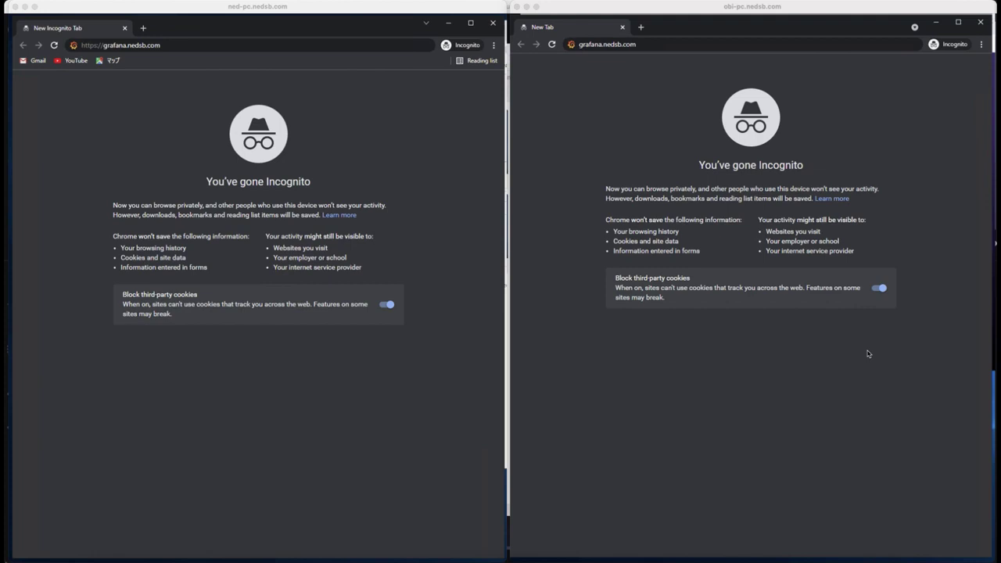
Load grafana.nedsb.com in the incognito browser windows of both remote PCs.
{"action": "left_click", "coordinate": [370, 50]}
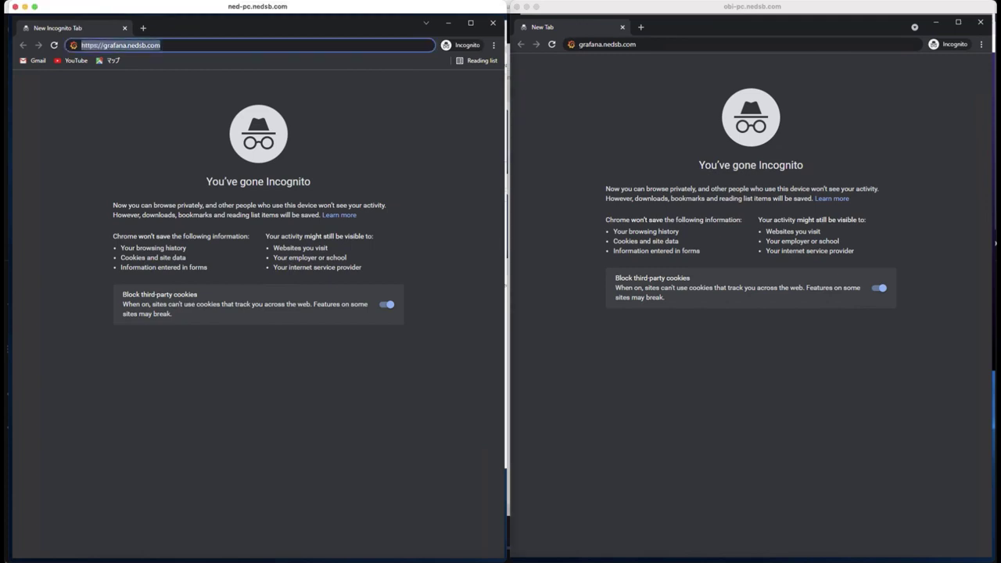
{"action": "key", "text": "Return"}
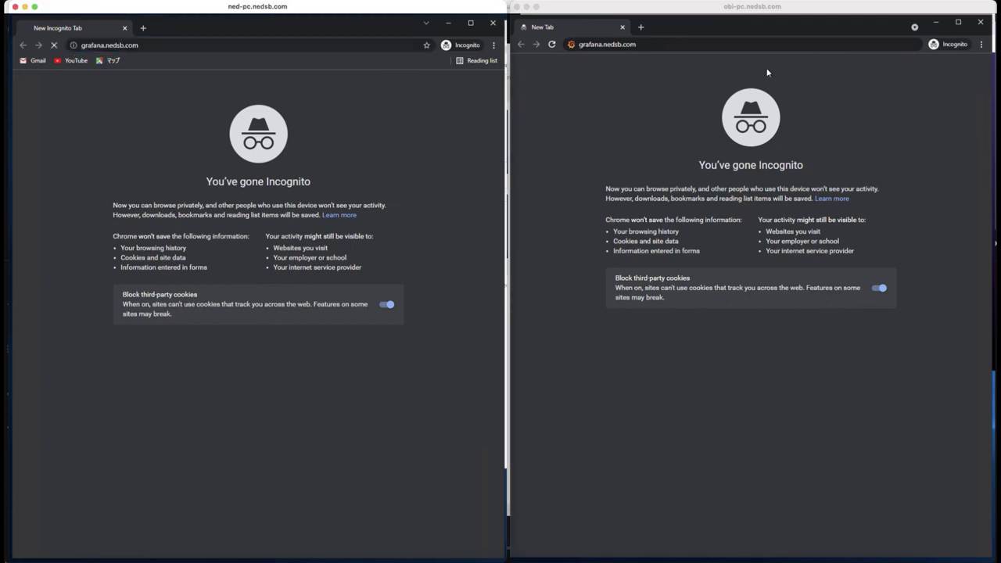
{"action": "left_click", "coordinate": [735, 44]}
{"action": "key", "text": "Return"}
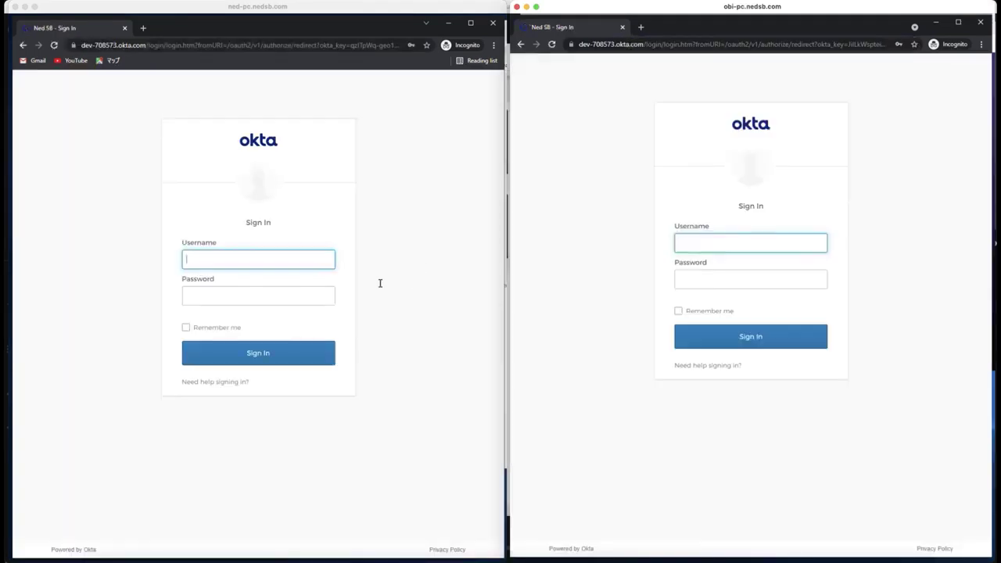
Sign in to Okta on both PCs, filling each username and password from that user's saved credentials.
{"action": "left_click", "coordinate": [301, 266]}
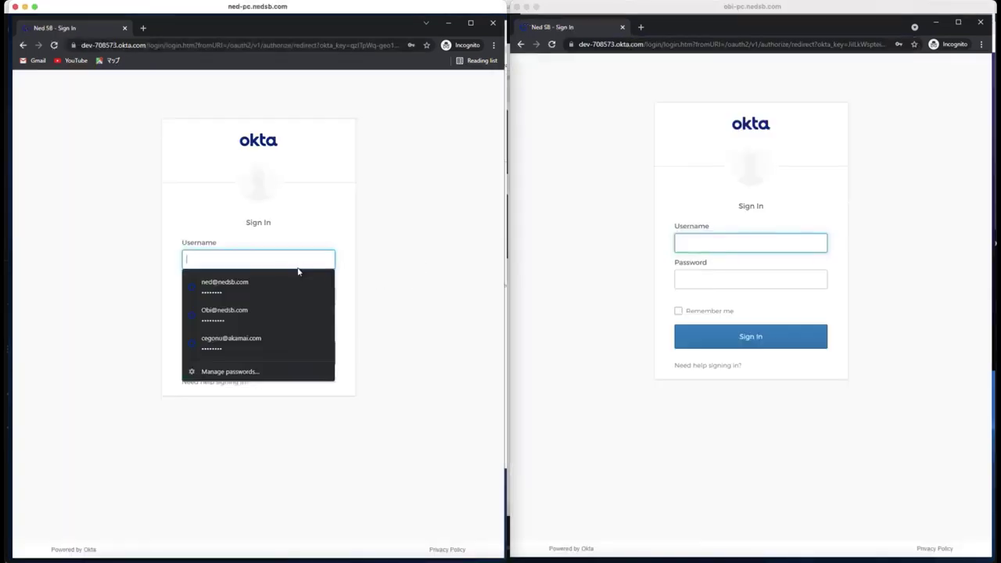
{"action": "left_click", "coordinate": [259, 286]}
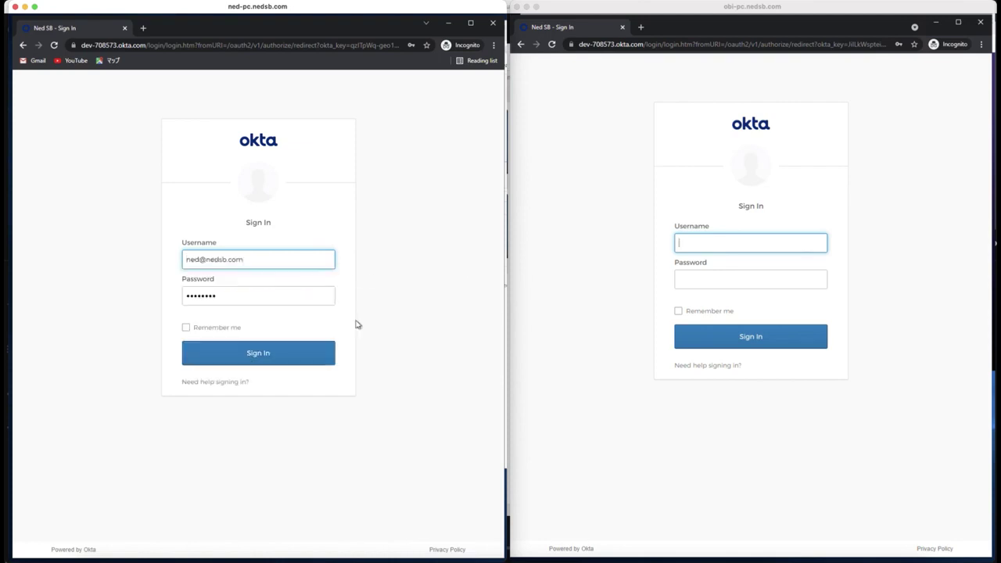
{"action": "left_click", "coordinate": [696, 250]}
{"action": "left_click", "coordinate": [707, 272]}
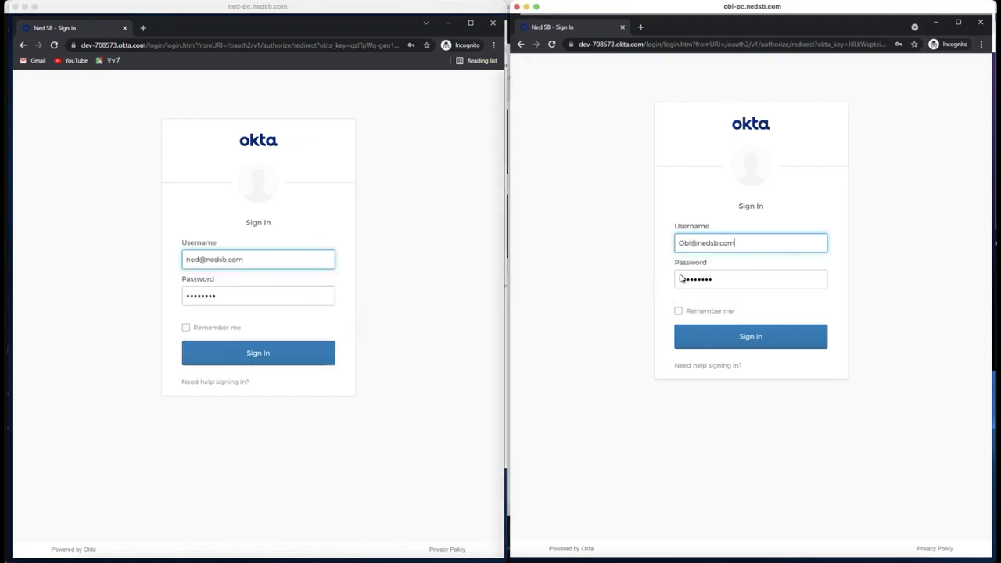
{"action": "left_click", "coordinate": [277, 353]}
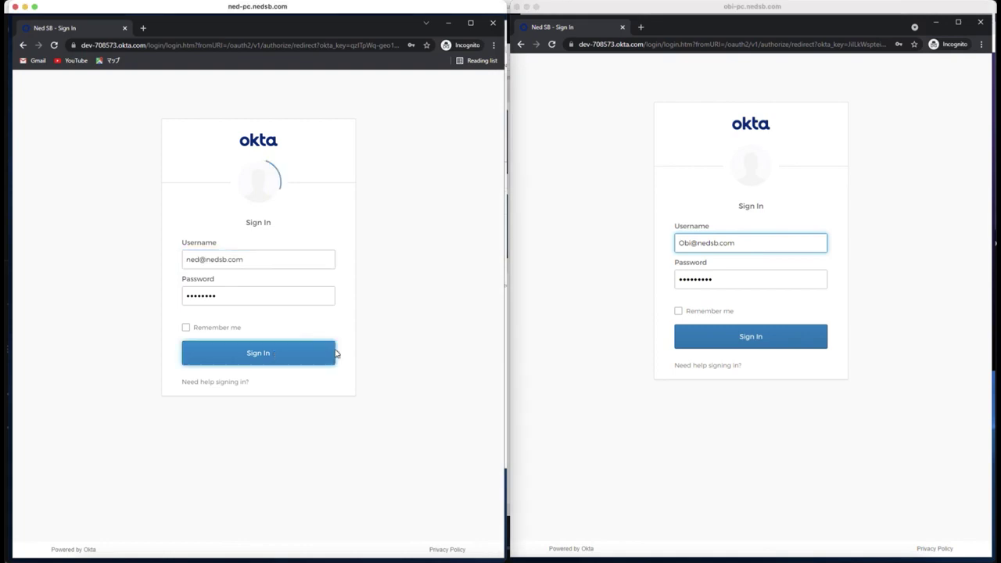
{"action": "left_click", "coordinate": [724, 336]}
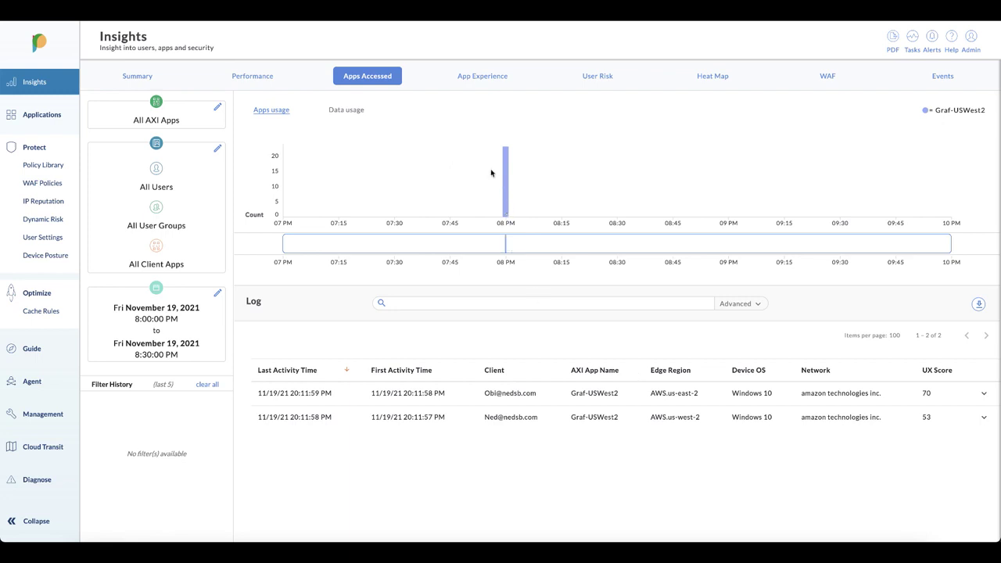
Show the data usage of accessed apps and examine the connection details of the AWS.us-west-2 log entry.
{"action": "left_click", "coordinate": [343, 112]}
{"action": "scroll", "coordinate": [553, 346], "scroll_direction": "down", "scroll_amount": 2}
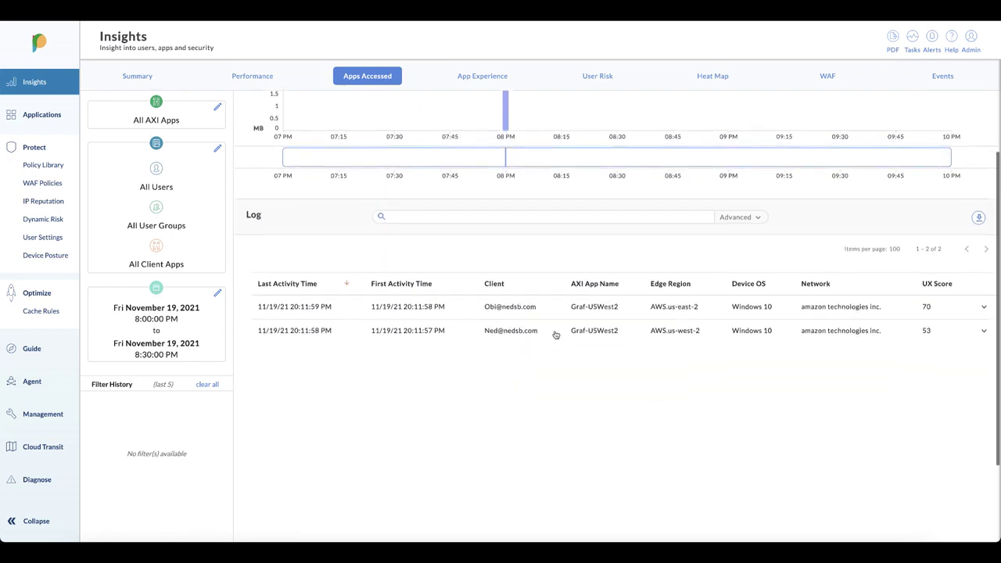
{"action": "left_click", "coordinate": [556, 335]}
{"action": "scroll", "coordinate": [555, 335], "scroll_direction": "down", "scroll_amount": 2}
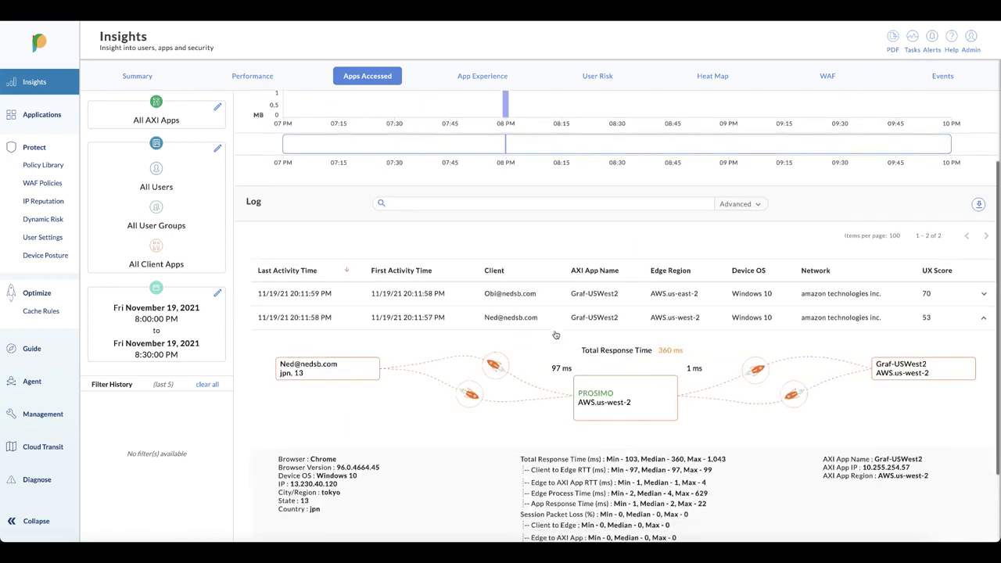
{"action": "scroll", "coordinate": [555, 335], "scroll_direction": "down", "scroll_amount": 1}
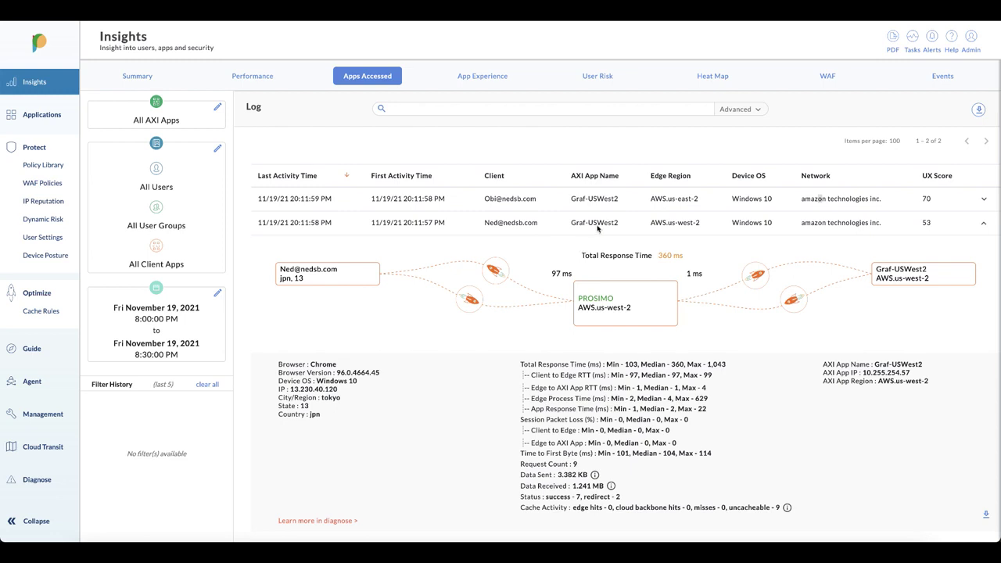
Collapse the AWS.us-west-2 log entry and examine the AWS.us-east-2 entry's connection details together with the data usage chart.
{"action": "left_click", "coordinate": [601, 227]}
{"action": "left_click", "coordinate": [599, 205]}
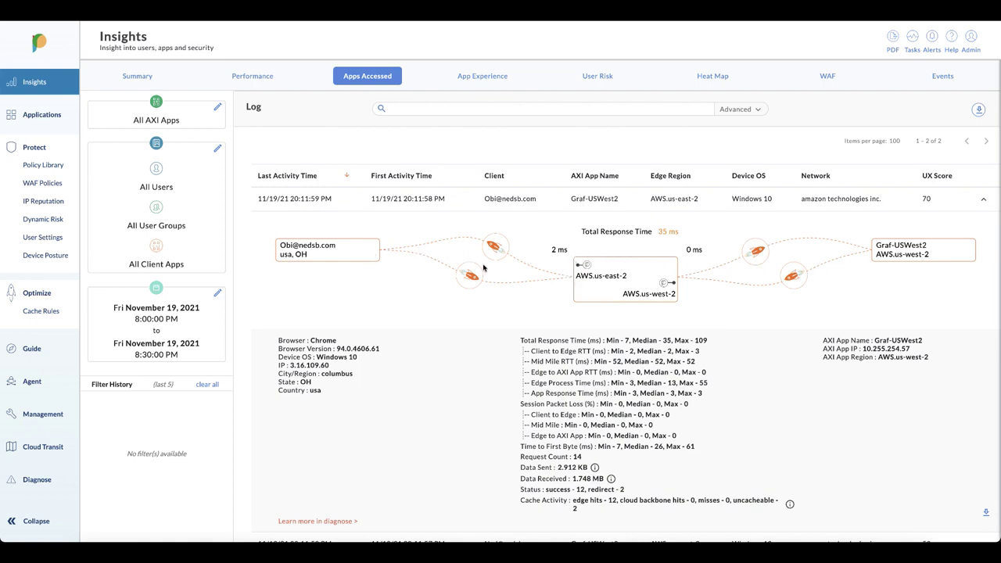
{"action": "left_click", "coordinate": [634, 207]}
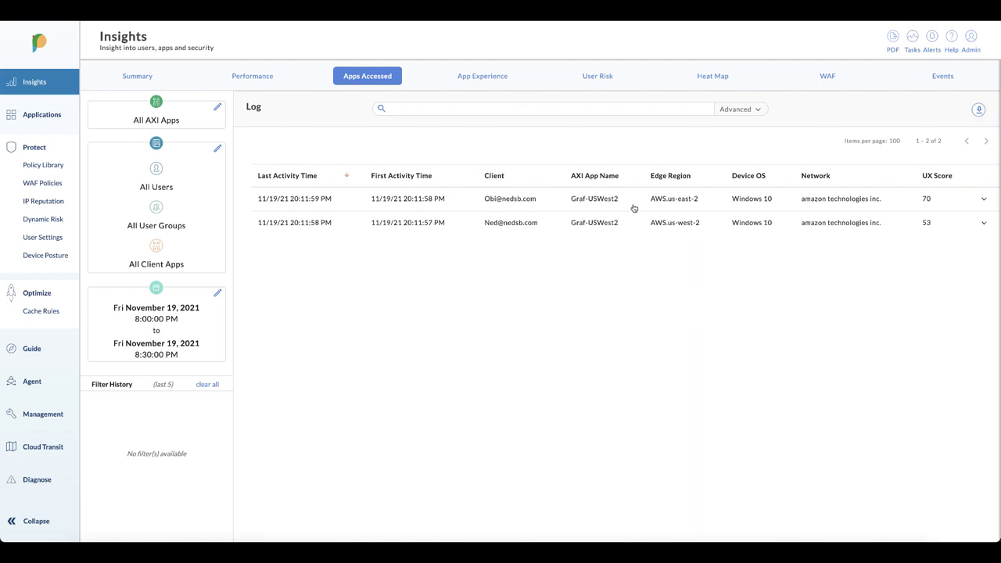
{"action": "left_click", "coordinate": [634, 208]}
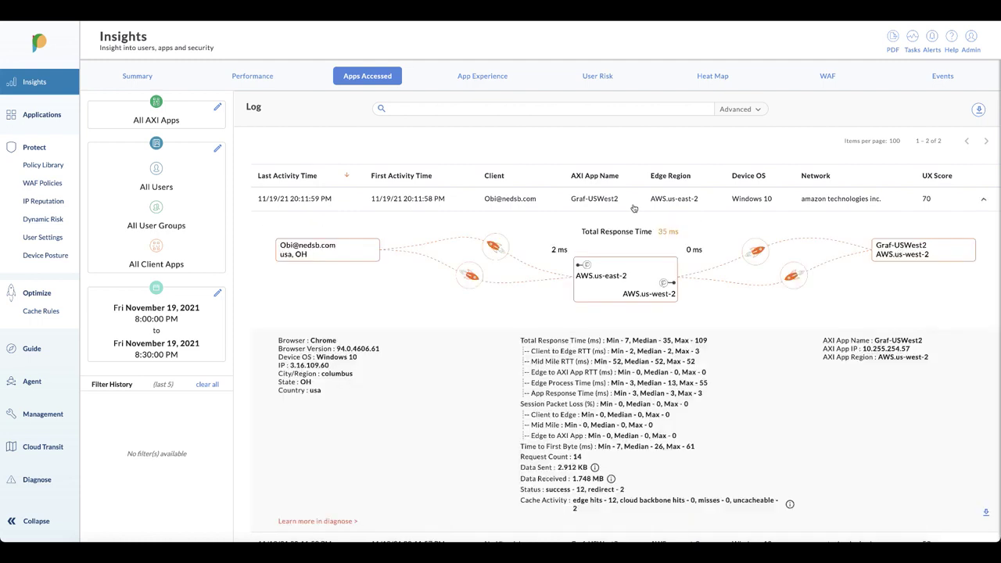
{"action": "scroll", "coordinate": [634, 234], "scroll_direction": "up", "scroll_amount": 2}
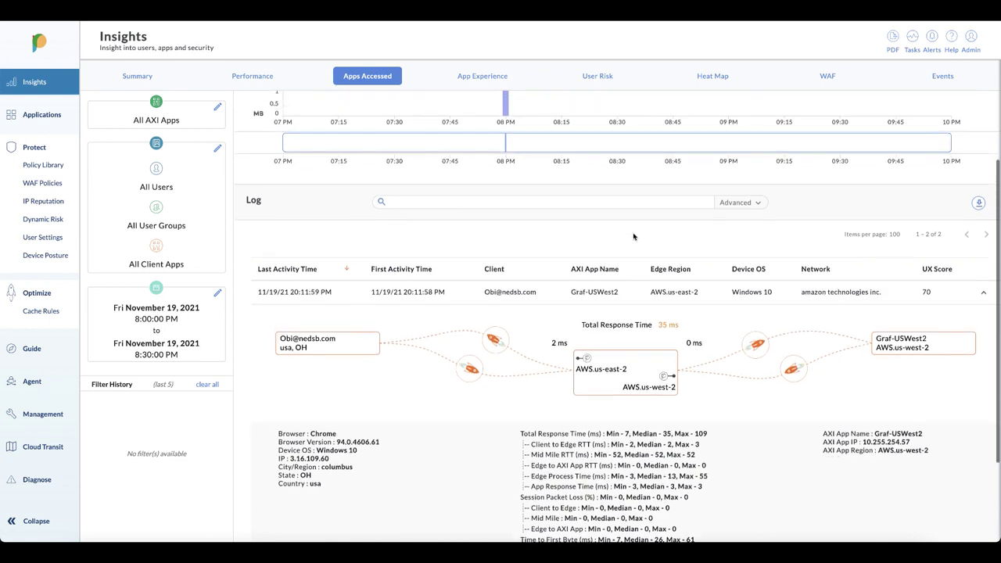
{"action": "scroll", "coordinate": [634, 236], "scroll_direction": "up", "scroll_amount": 2}
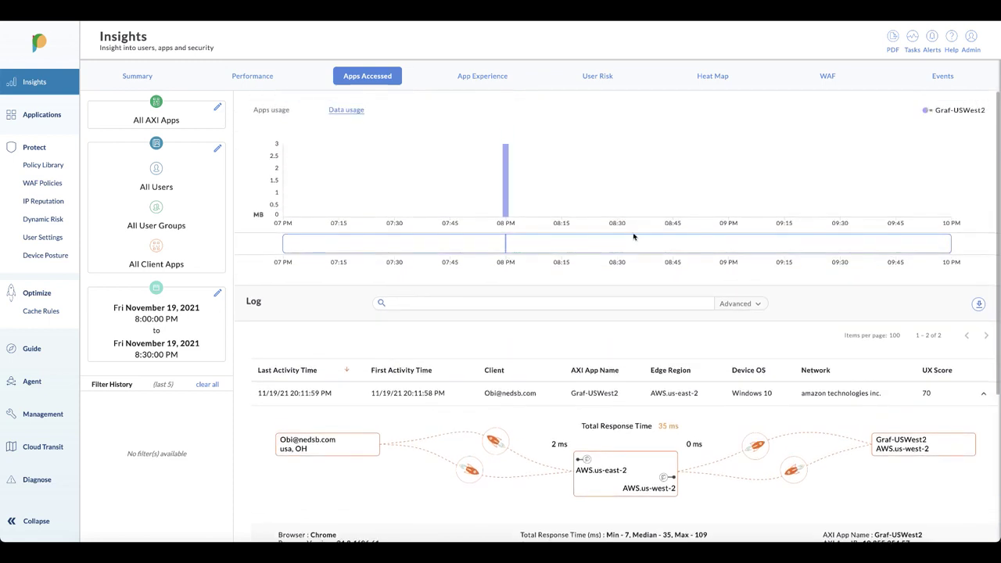